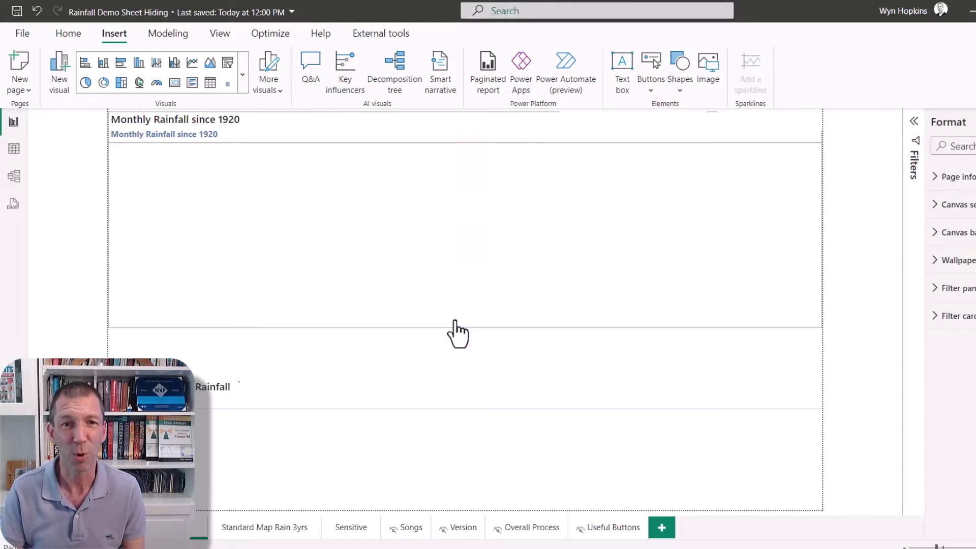
Go through the Monthly Rainfall since 1920 page to the Sensitive page, then switch to the browser workspace
{"action": "left_click", "coordinate": [455, 326], "text": "ctrl"}
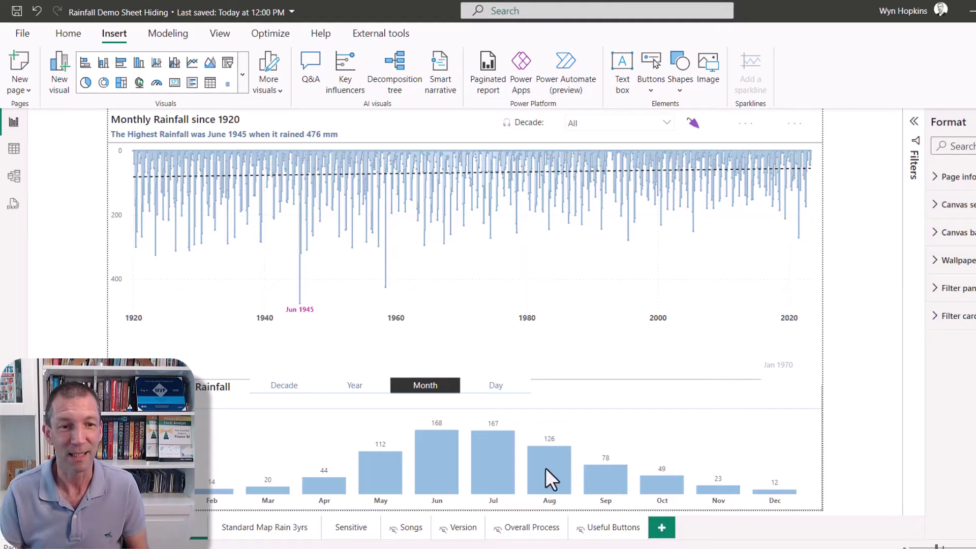
{"action": "left_click", "coordinate": [349, 529]}
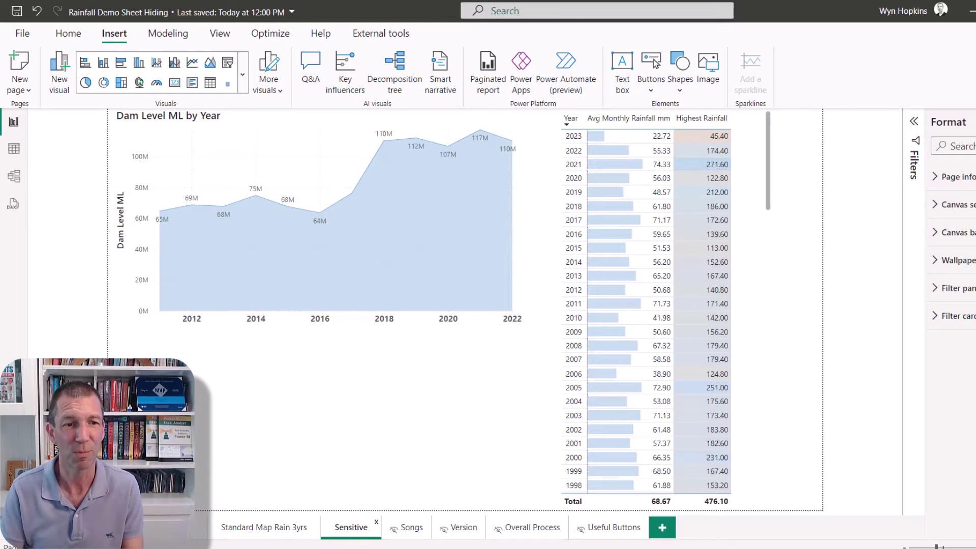
{"action": "left_click", "coordinate": [239, 478]}
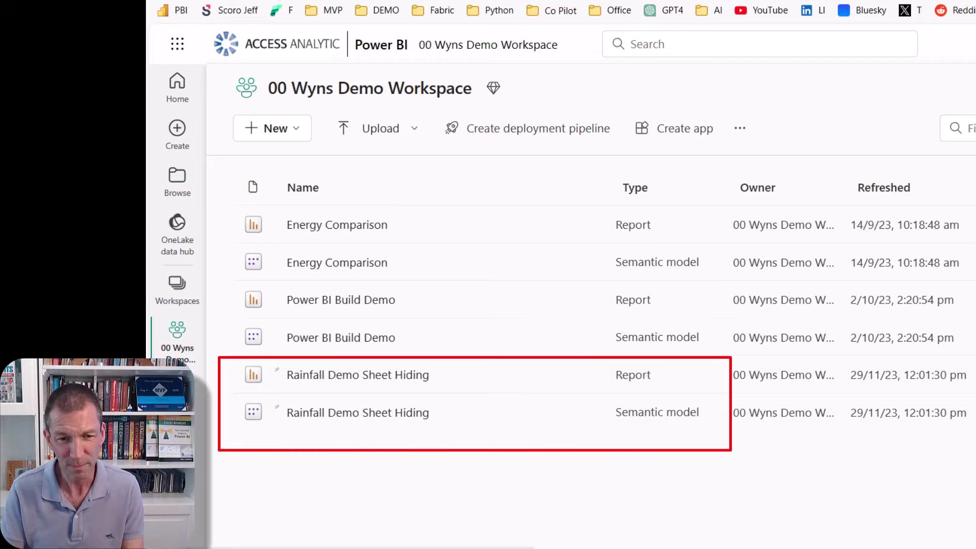
{"action": "mouse_move", "coordinate": [275, 548]}
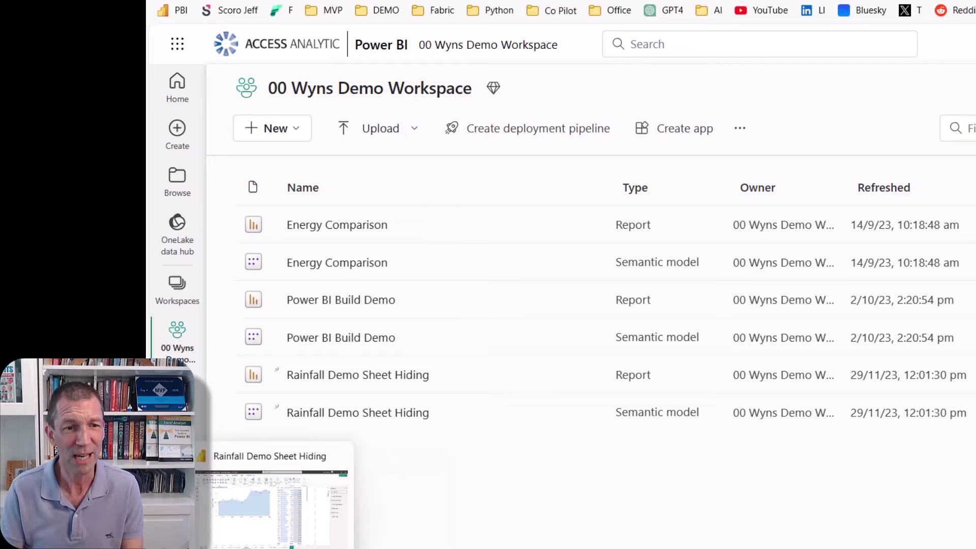
Return to the rainfall report in Power BI Desktop, showing the Sensitive page again
{"action": "left_click", "coordinate": [271, 508]}
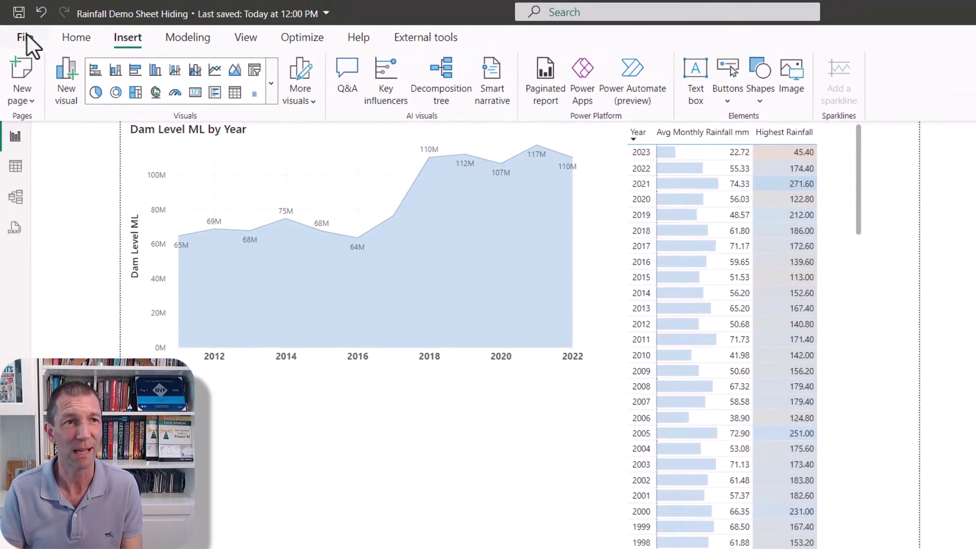
{"action": "left_click", "coordinate": [26, 33]}
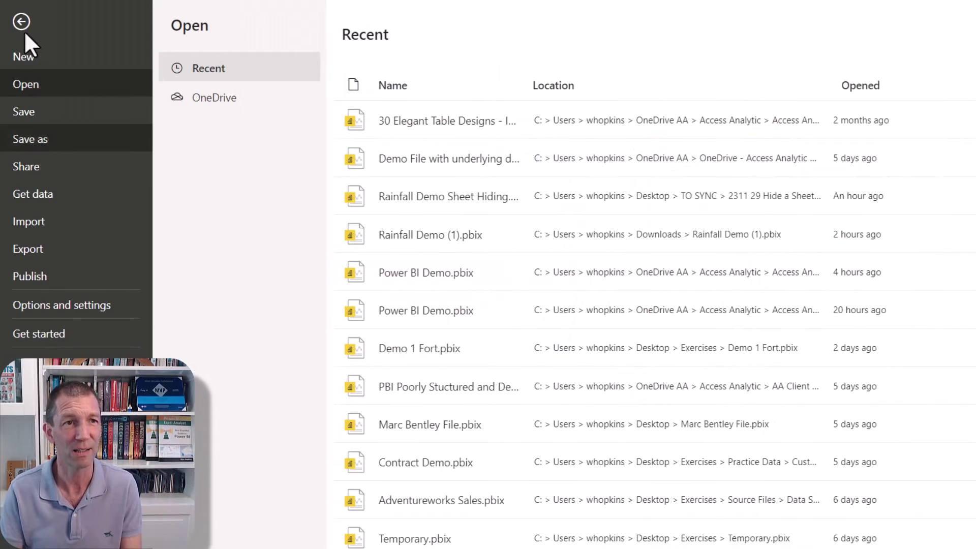
{"action": "left_click", "coordinate": [16, 22]}
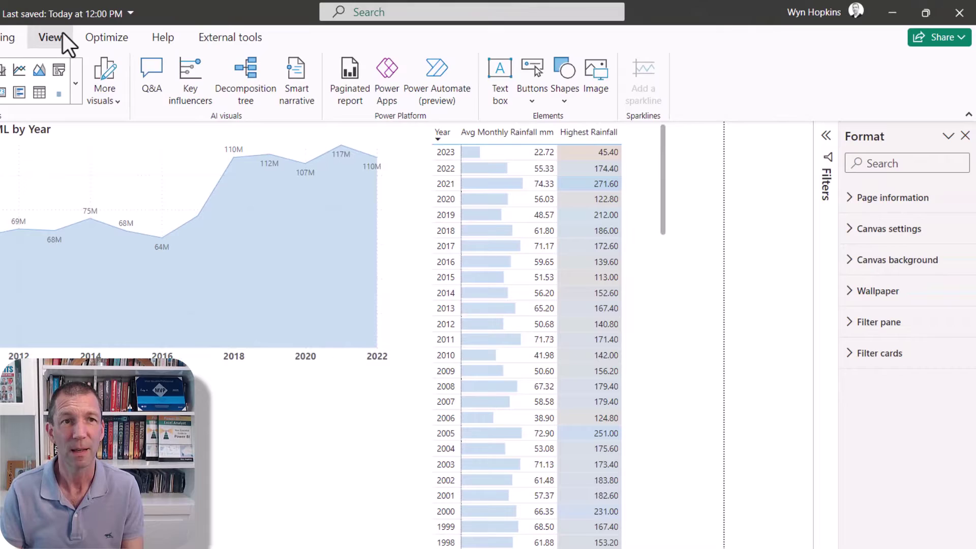
Show the Data pane listing the model's tables from MyMeasures to Songs
{"action": "left_click", "coordinate": [62, 34]}
{"action": "left_click", "coordinate": [492, 100]}
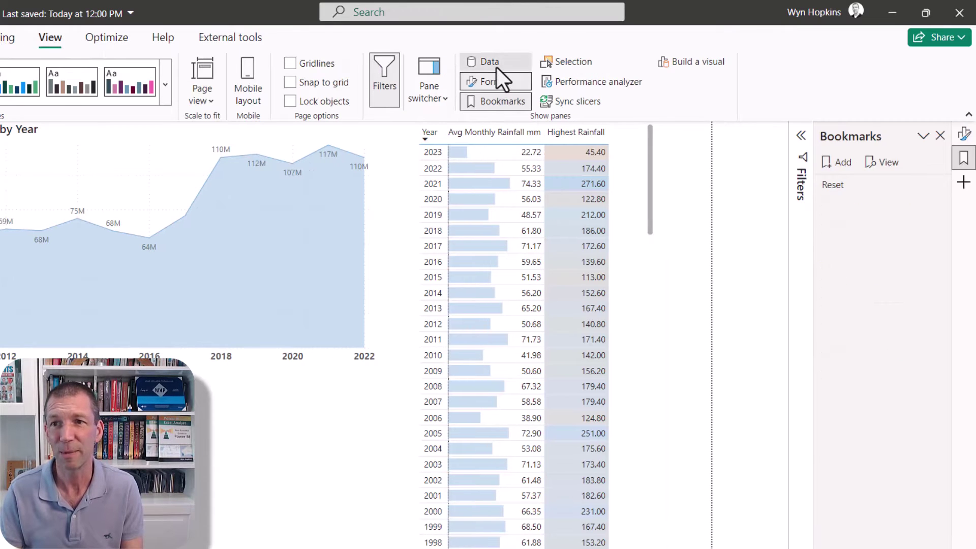
{"action": "left_click", "coordinate": [496, 66]}
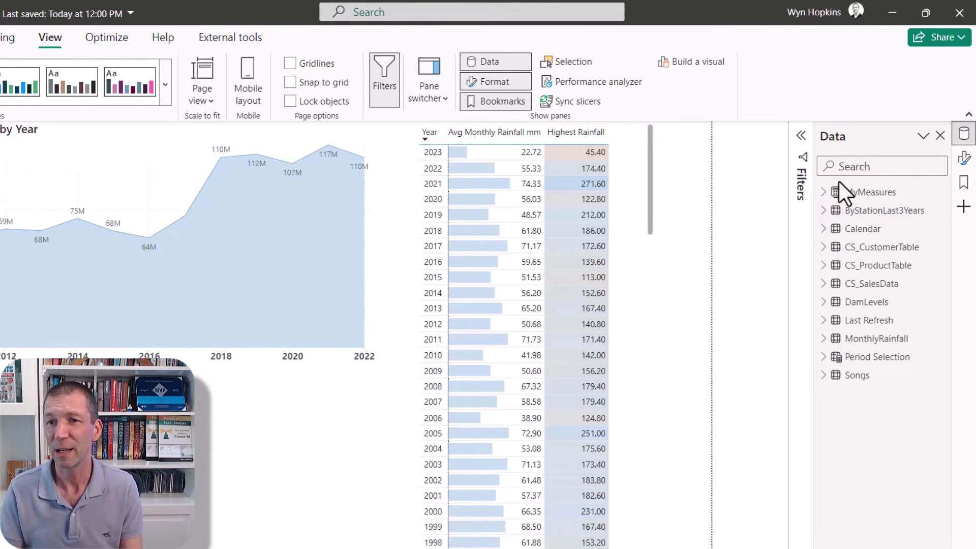
{"action": "left_click", "coordinate": [878, 192]}
{"action": "left_click", "coordinate": [878, 377]}
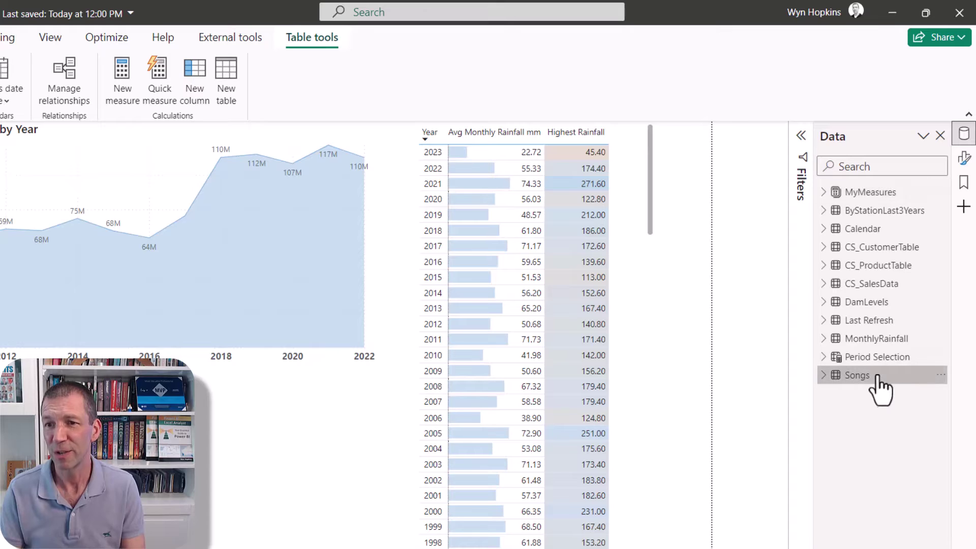
{"action": "left_click", "coordinate": [878, 193]}
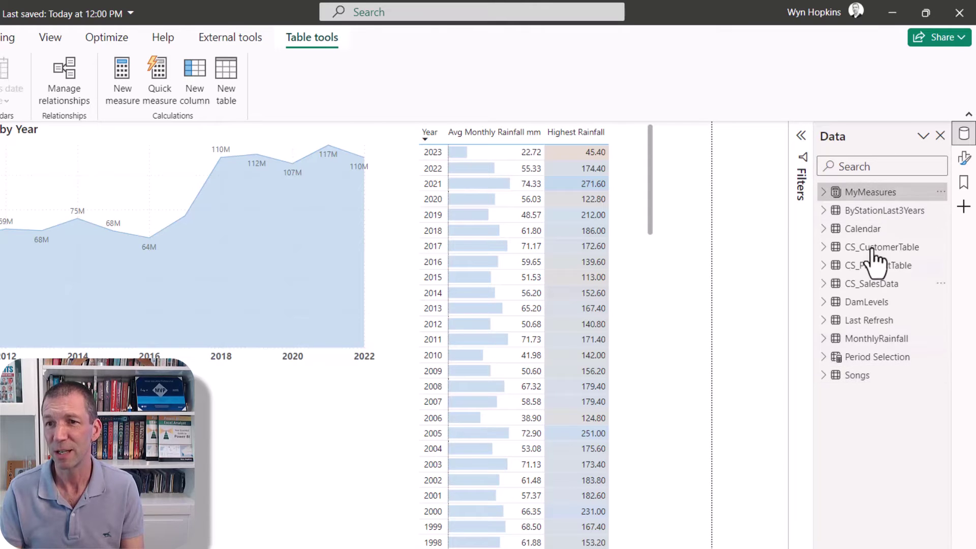
In Model view, select every table from MyMeasures to Songs and delete them all
{"action": "left_click", "coordinate": [864, 376]}
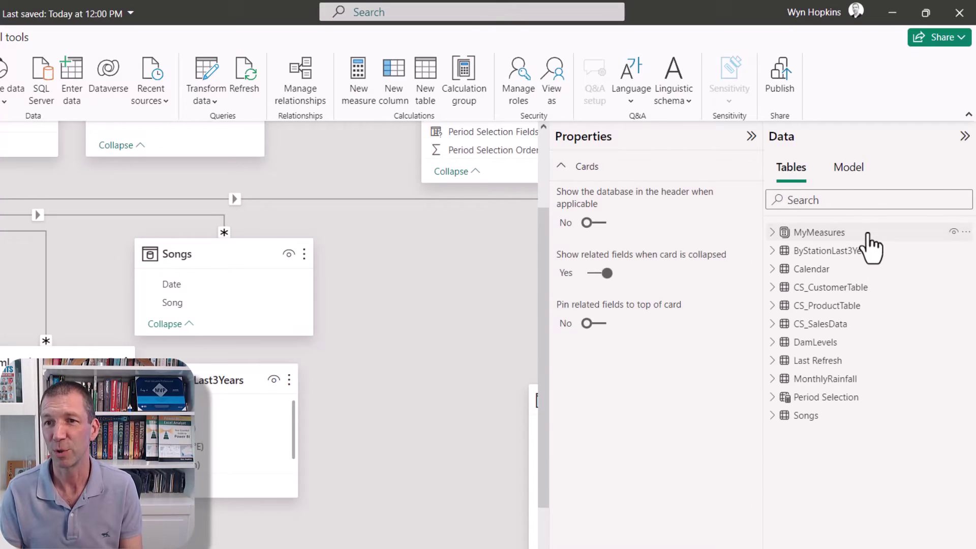
{"action": "left_click", "coordinate": [867, 233]}
{"action": "left_click", "coordinate": [832, 417], "text": "shift"}
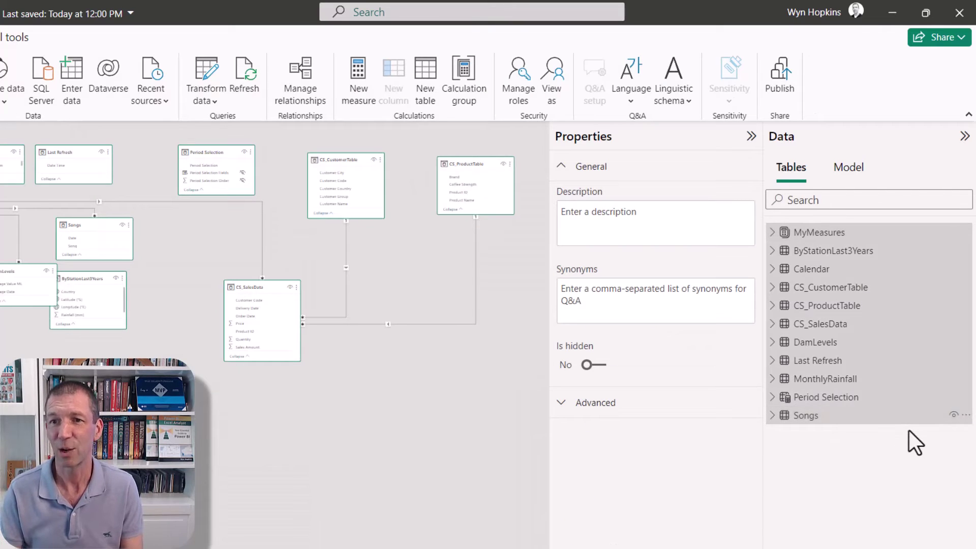
{"action": "key", "text": "Delete"}
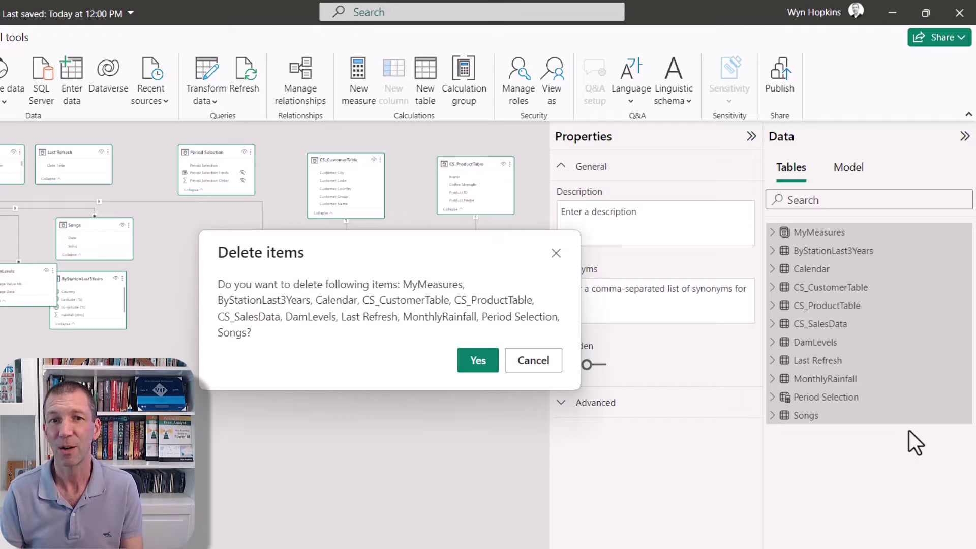
{"action": "left_click", "coordinate": [484, 361]}
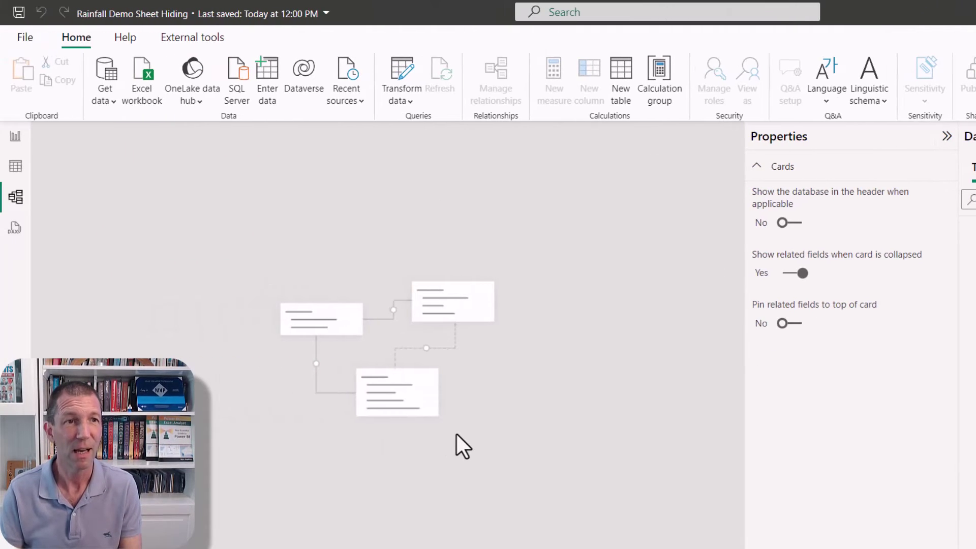
From Report view, connect live to the Rainfall Demo Sheet Hiding Power BI dataset in the OneLake data hub
{"action": "left_click", "coordinate": [18, 137]}
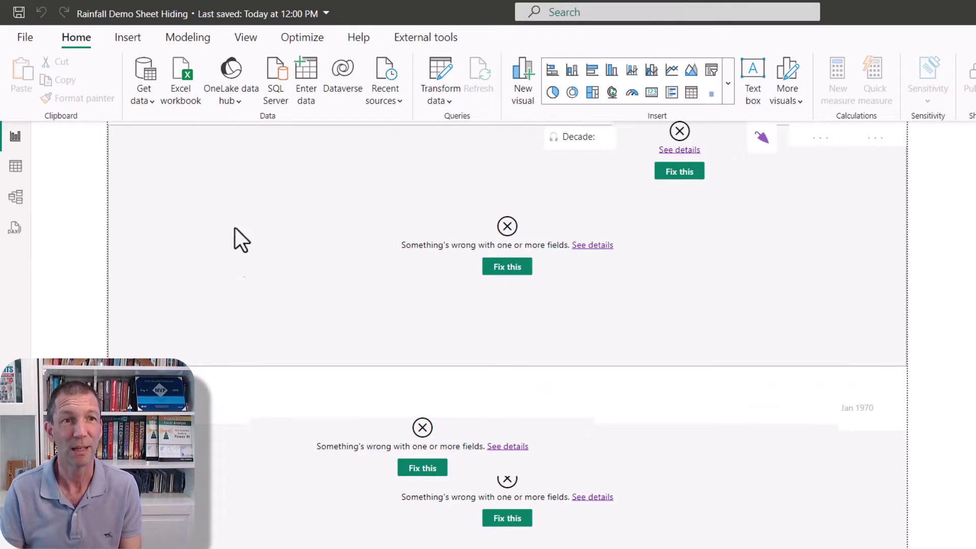
{"action": "left_click", "coordinate": [242, 106]}
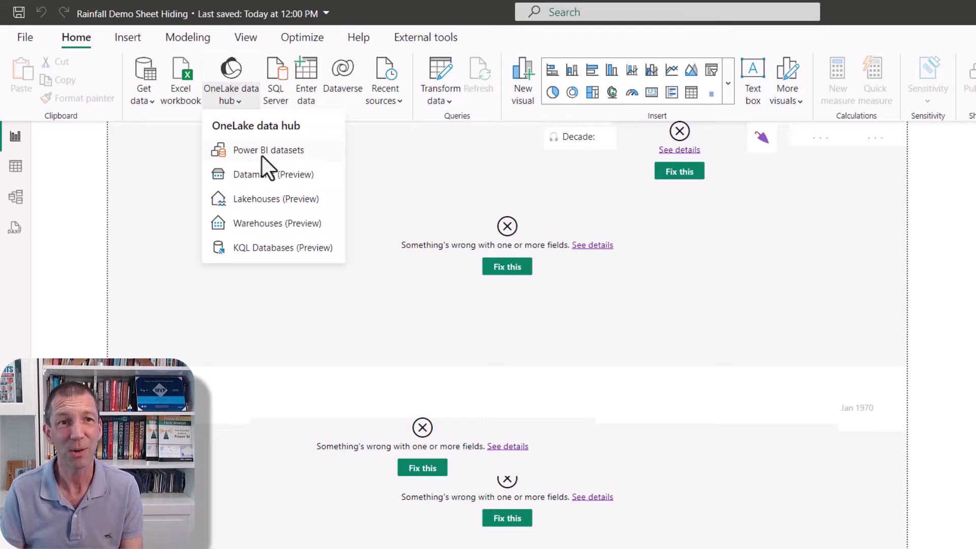
{"action": "left_click", "coordinate": [261, 156]}
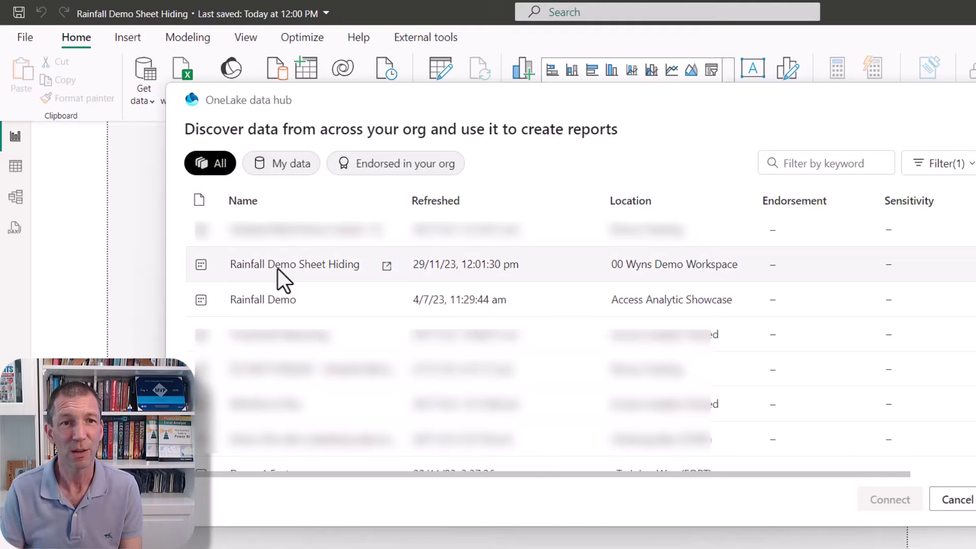
{"action": "double_click", "coordinate": [278, 270]}
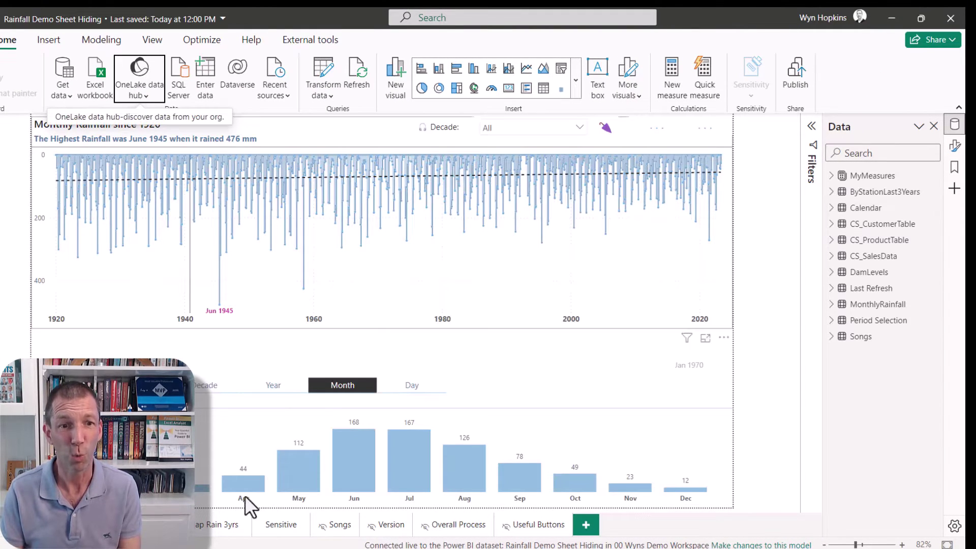
Delete the Sensitive page and save the report as 'Sheet Removed Rainfall Demo Sheet Hiding'
{"action": "left_click", "coordinate": [278, 528]}
{"action": "right_click", "coordinate": [279, 531]}
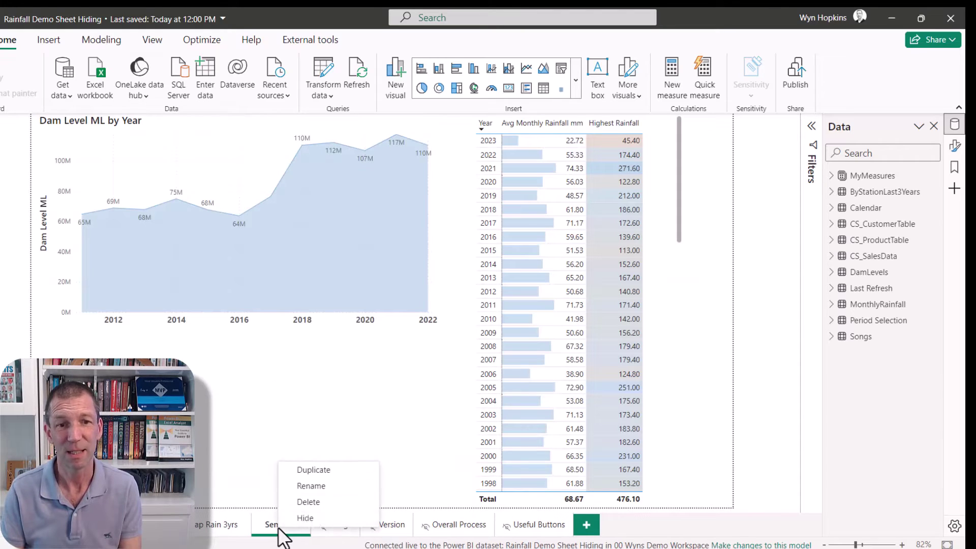
{"action": "left_click", "coordinate": [331, 514]}
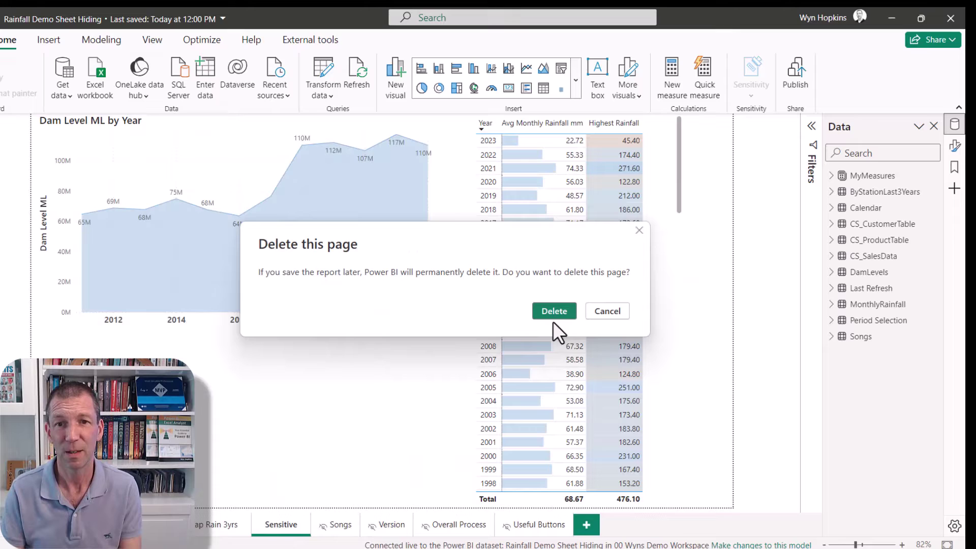
{"action": "left_click", "coordinate": [554, 312]}
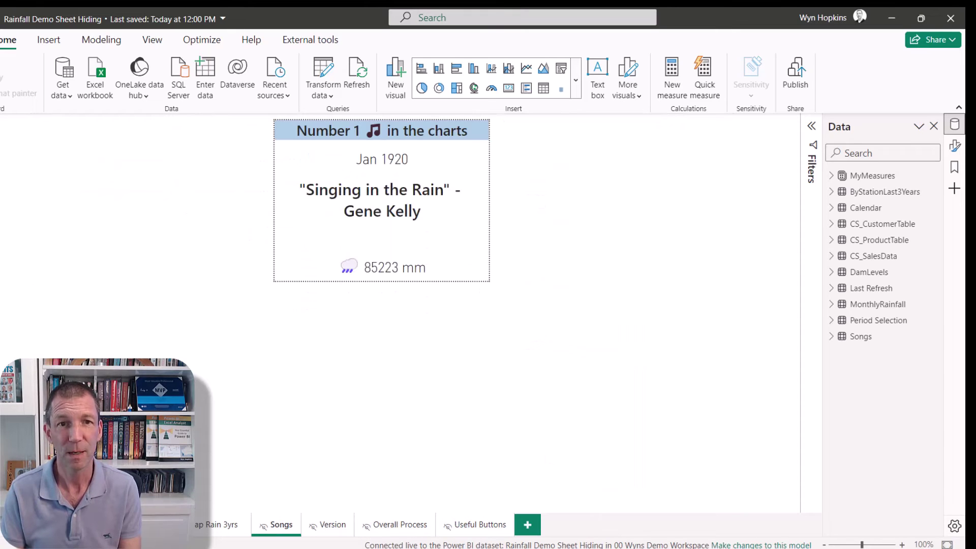
{"action": "left_click", "coordinate": [207, 529]}
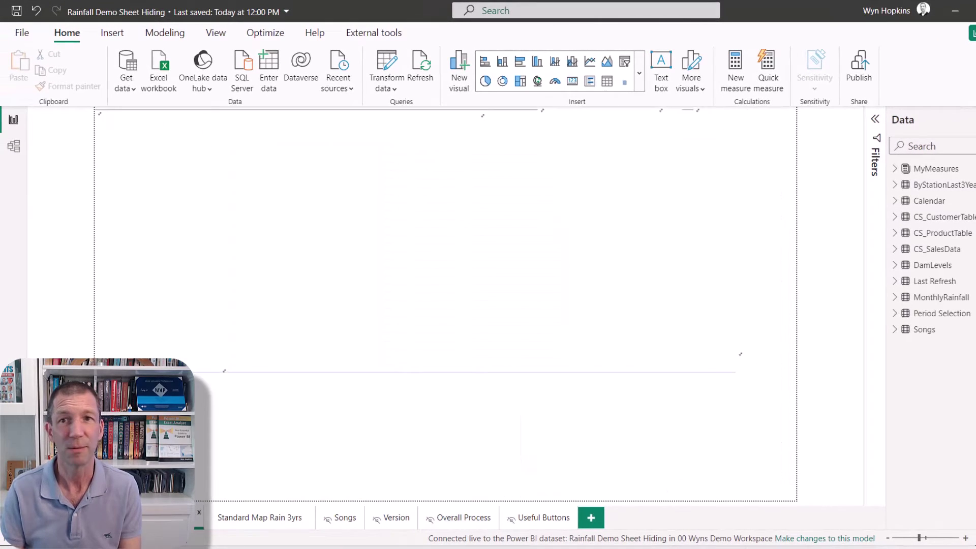
{"action": "left_click", "coordinate": [28, 29]}
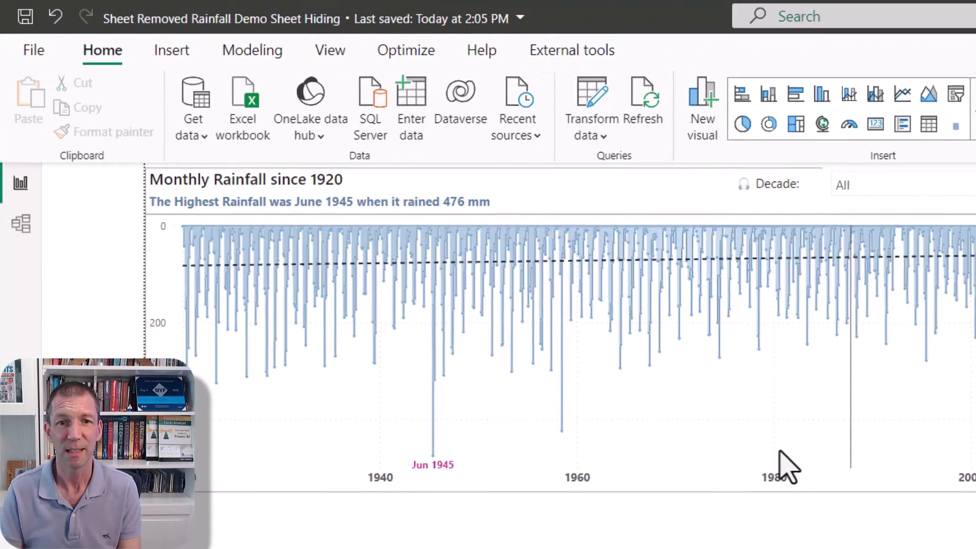
Publish the Sheet Removed report to 00 Wyns Demo Workspace
{"action": "mouse_move", "coordinate": [783, 481]}
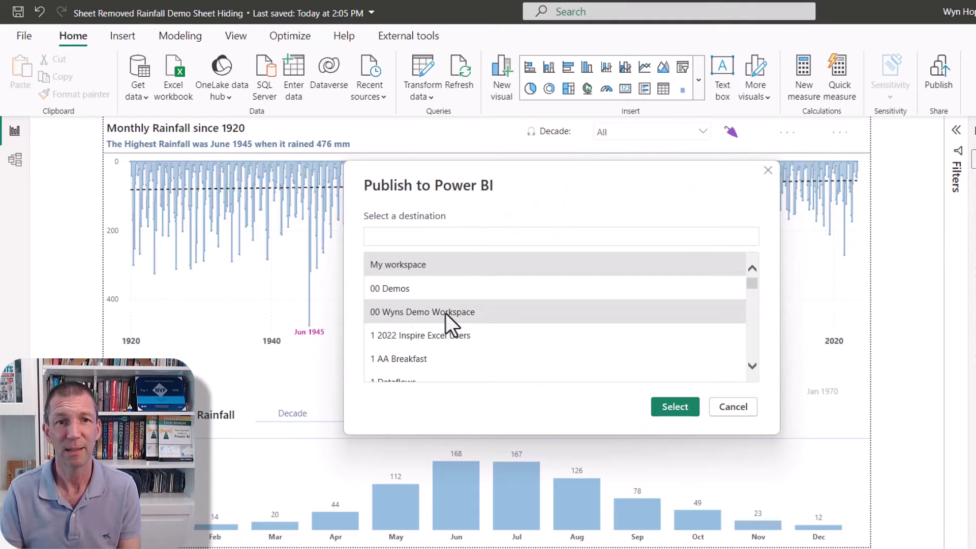
{"action": "double_click", "coordinate": [445, 313]}
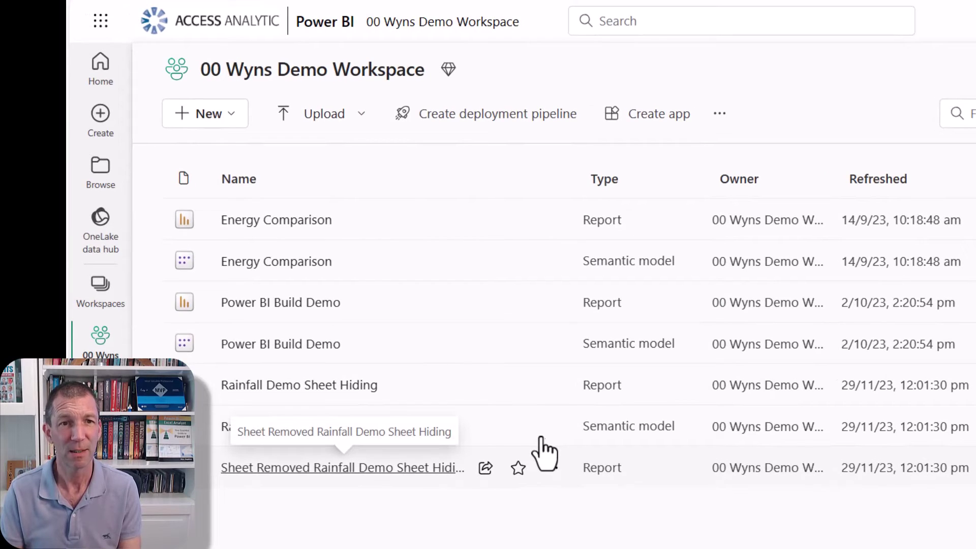
Start a new workspace app and give it the description 'App'
{"action": "left_click", "coordinate": [656, 121]}
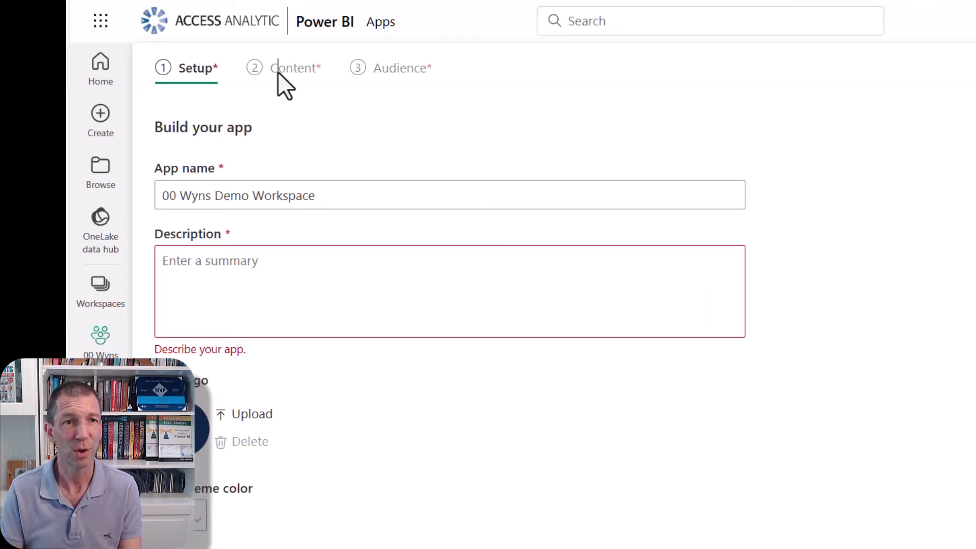
{"action": "scroll", "coordinate": [293, 126], "scroll_direction": "down", "scroll_amount": 3}
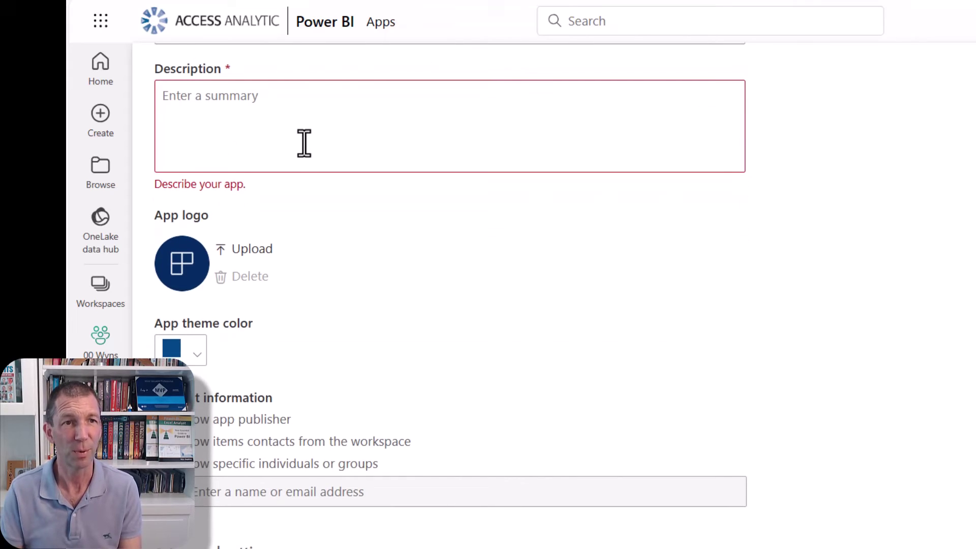
{"action": "scroll", "coordinate": [304, 143], "scroll_direction": "up", "scroll_amount": 3}
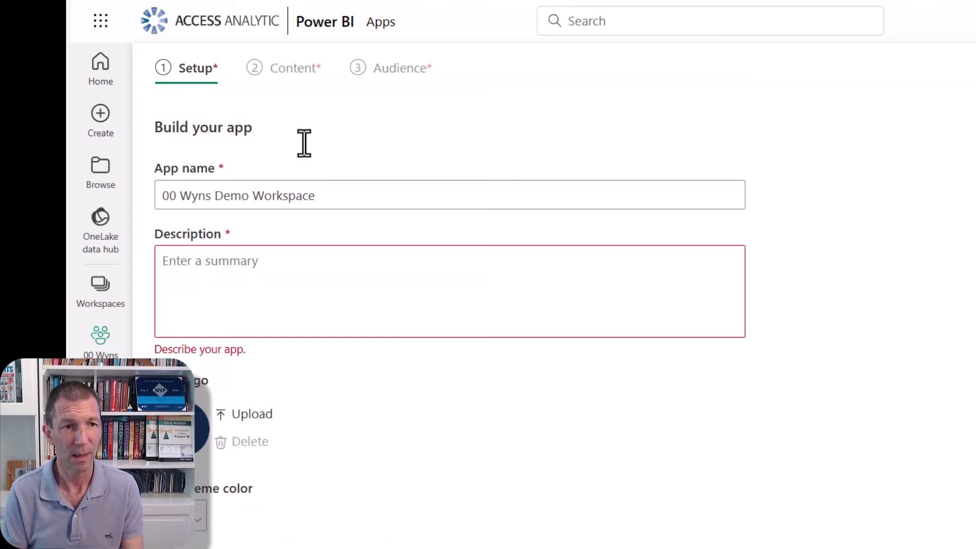
{"action": "type", "text": "App"}
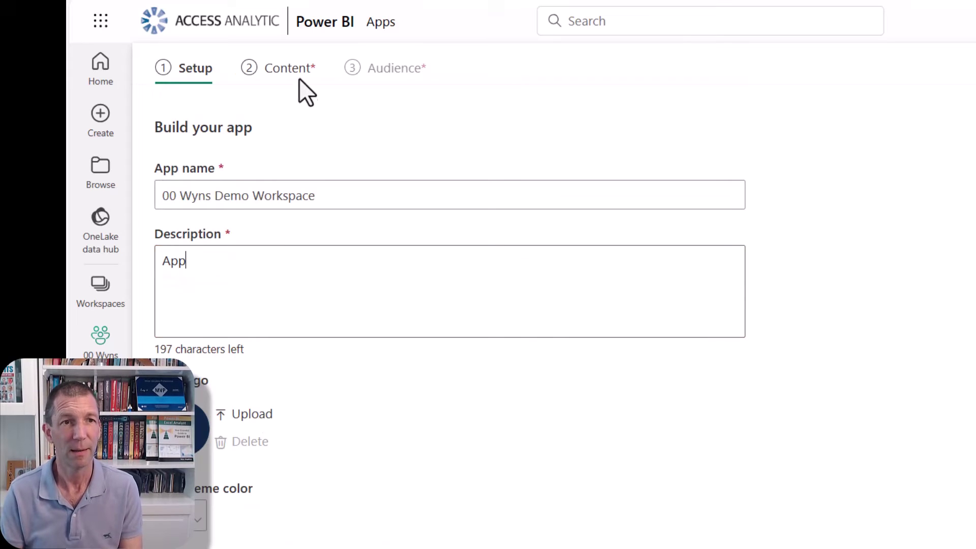
{"action": "left_click", "coordinate": [299, 75]}
Add the Rainfall Demo Sheet Hiding and Sheet Removed Rainfall Demo Sheet Hiding reports as app content
{"action": "left_click", "coordinate": [260, 210]}
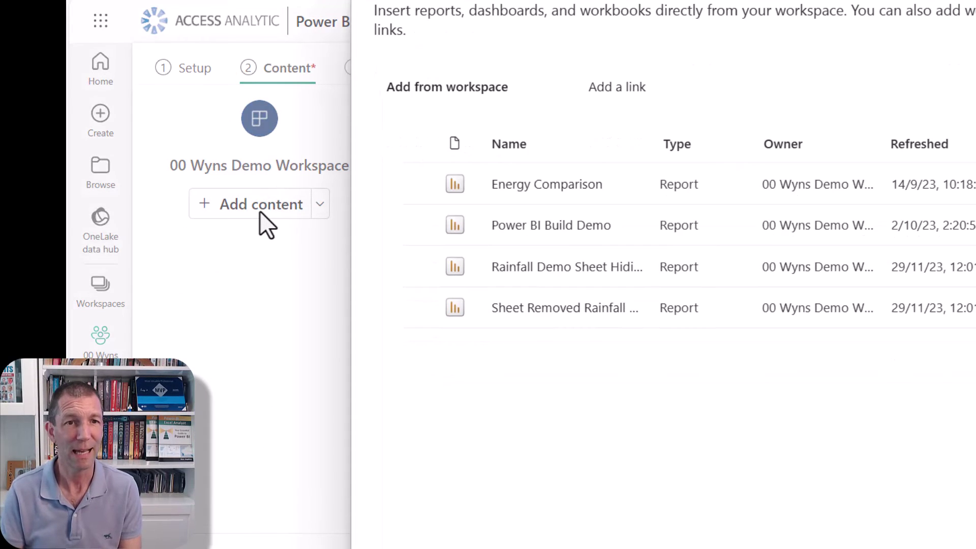
{"action": "left_click", "coordinate": [417, 265]}
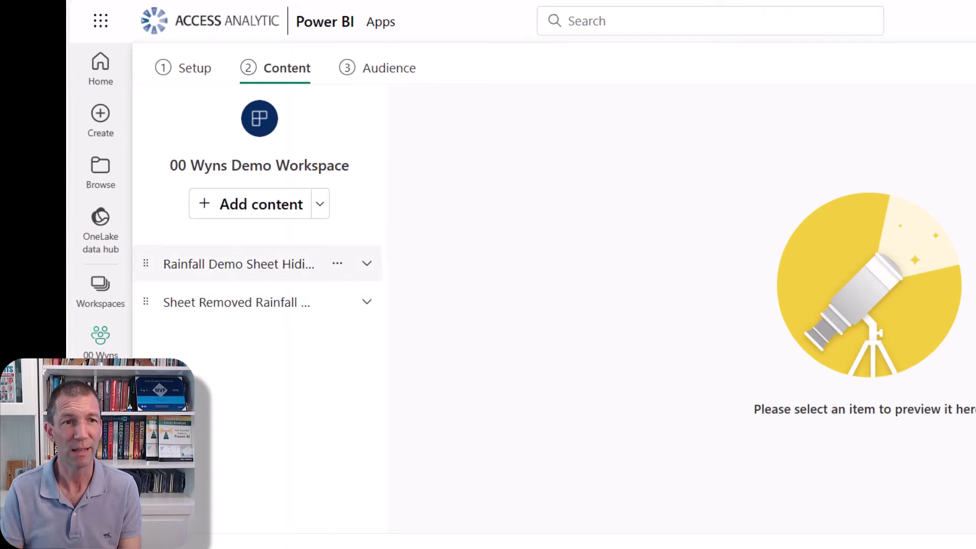
Rename the app's default audience to 'See all sheets'
{"action": "left_click", "coordinate": [384, 62]}
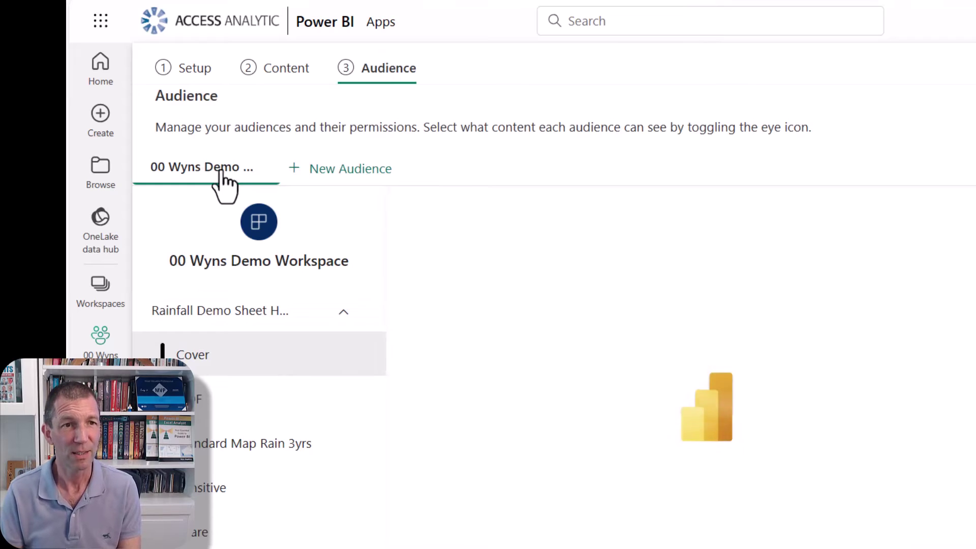
{"action": "left_click", "coordinate": [242, 170]}
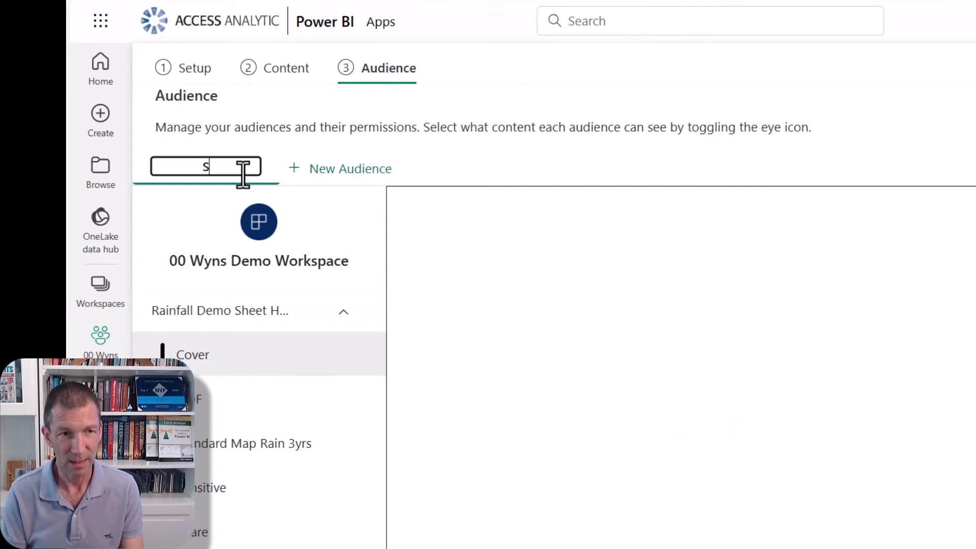
{"action": "type", "text": "ee all sheets"}
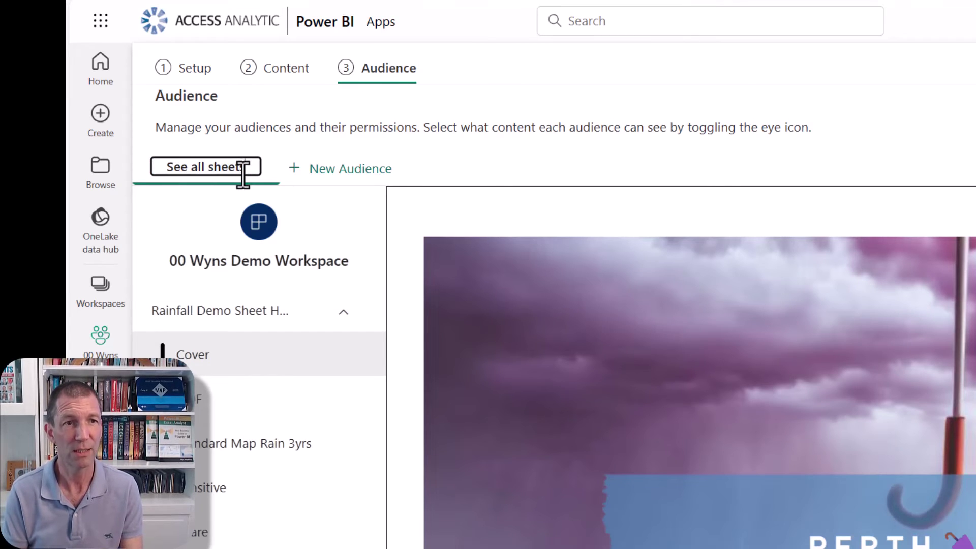
{"action": "key", "text": "Return"}
Hide the Sheet Removed report from the See all sheets audience
{"action": "scroll", "coordinate": [243, 173], "scroll_direction": "down", "scroll_amount": 1}
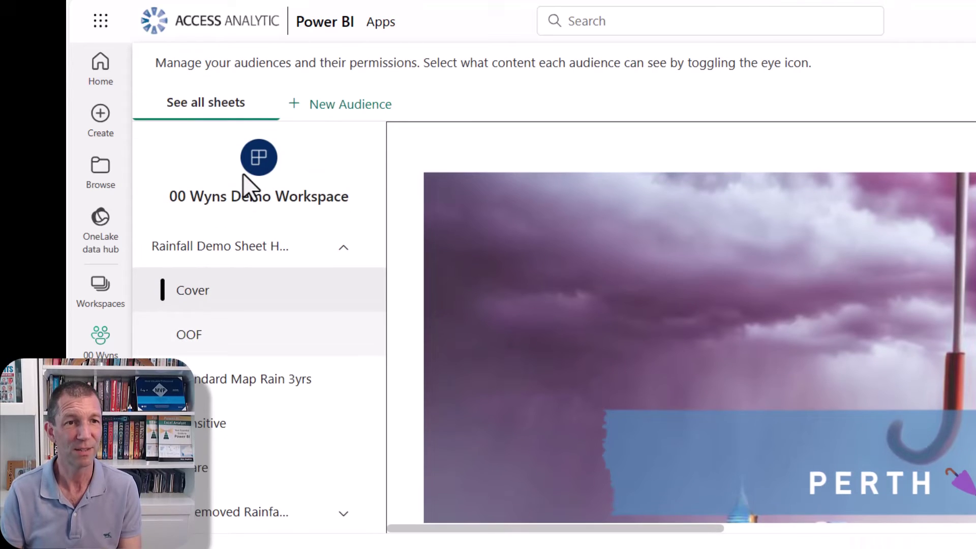
{"action": "scroll", "coordinate": [241, 458], "scroll_direction": "up", "scroll_amount": 1}
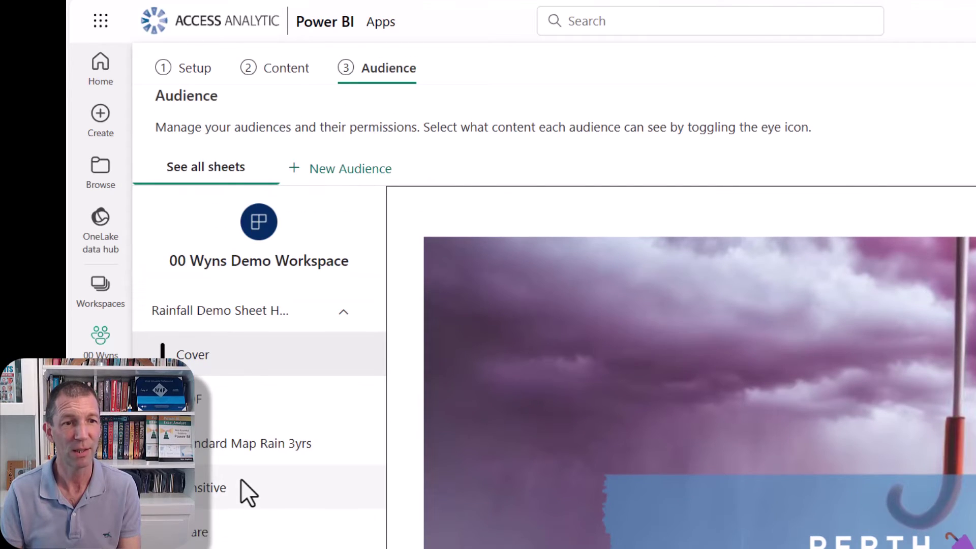
{"action": "scroll", "coordinate": [241, 479], "scroll_direction": "down", "scroll_amount": 1}
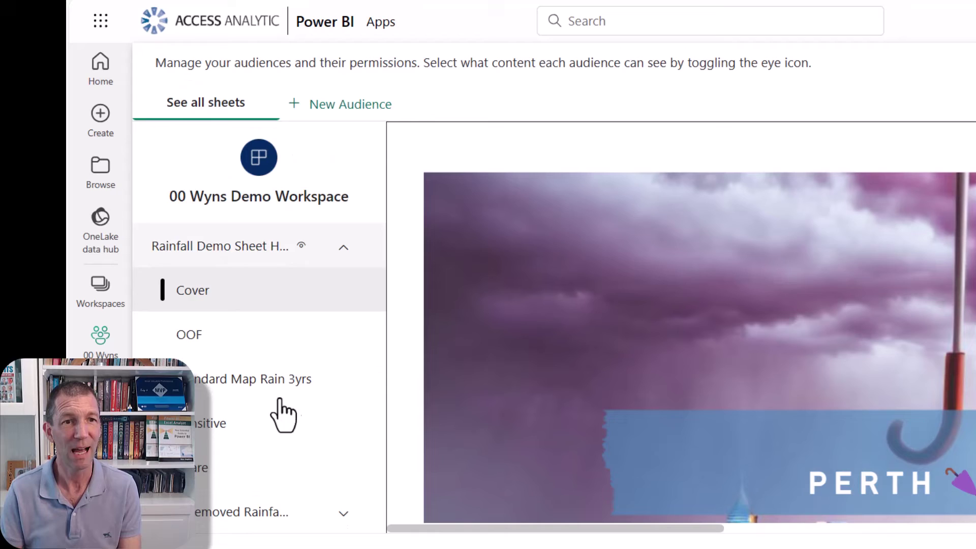
{"action": "left_click", "coordinate": [346, 254]}
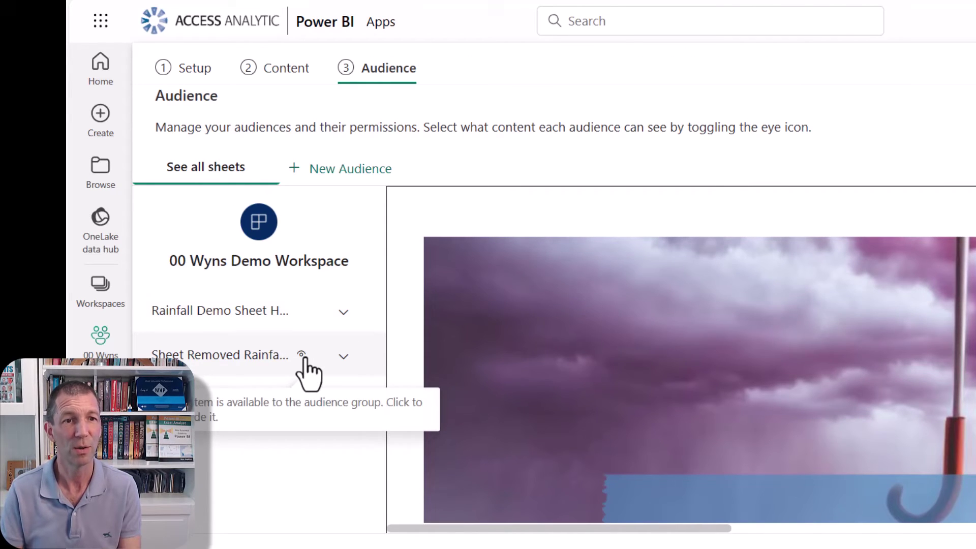
{"action": "left_click", "coordinate": [302, 355]}
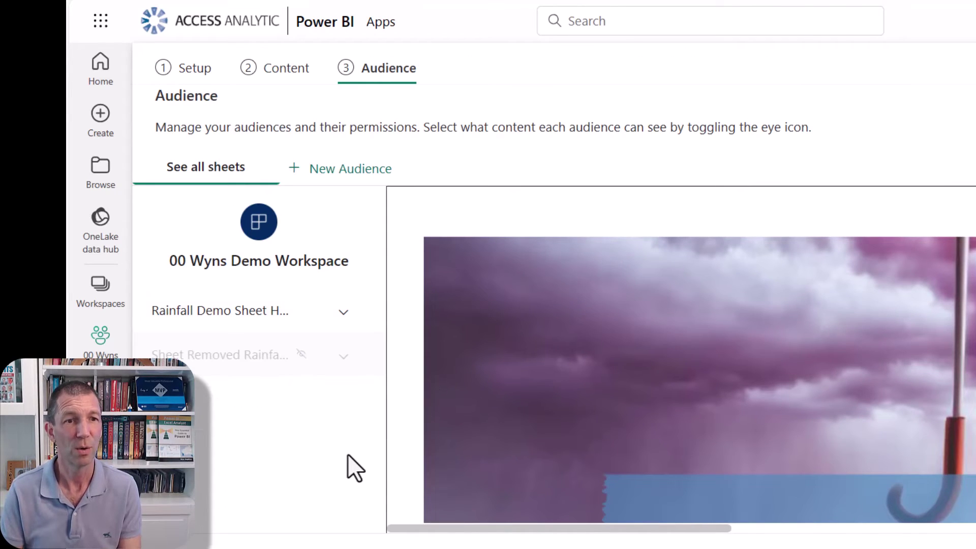
Add a second app audience named 'Hidden Sheet'
{"action": "left_click", "coordinate": [310, 176]}
{"action": "double_click", "coordinate": [340, 170]}
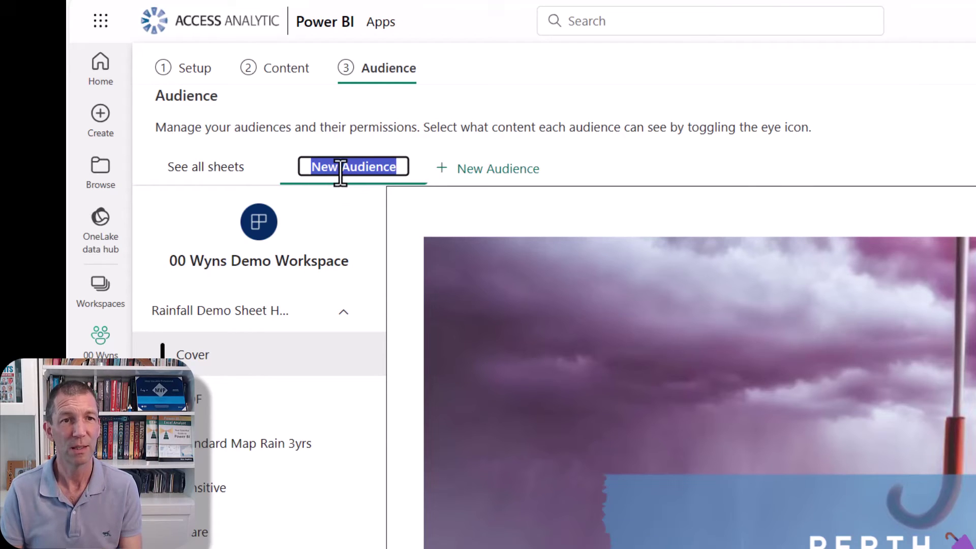
{"action": "type", "text": "Hidden"}
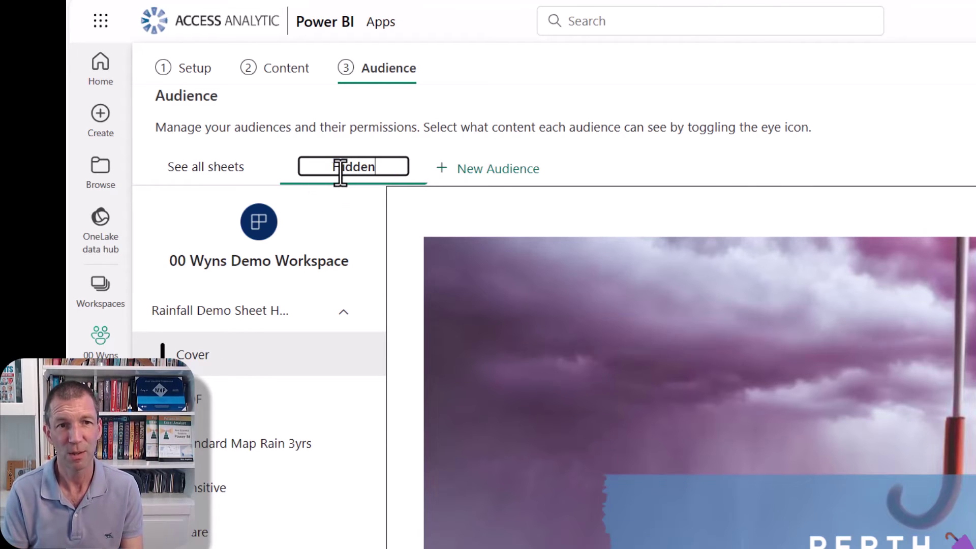
{"action": "type", "text": " Sheet"}
{"action": "key", "text": "Return"}
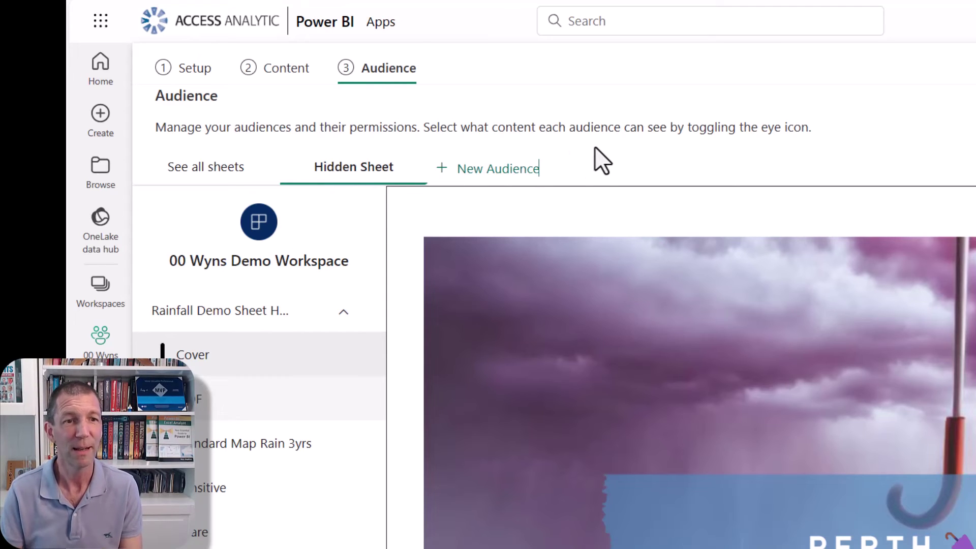
Hide the Rainfall Demo Sheet report from Hidden Sheet, leaving only the Sheet Removed report visible
{"action": "scroll", "coordinate": [595, 149], "scroll_direction": "down", "scroll_amount": 1}
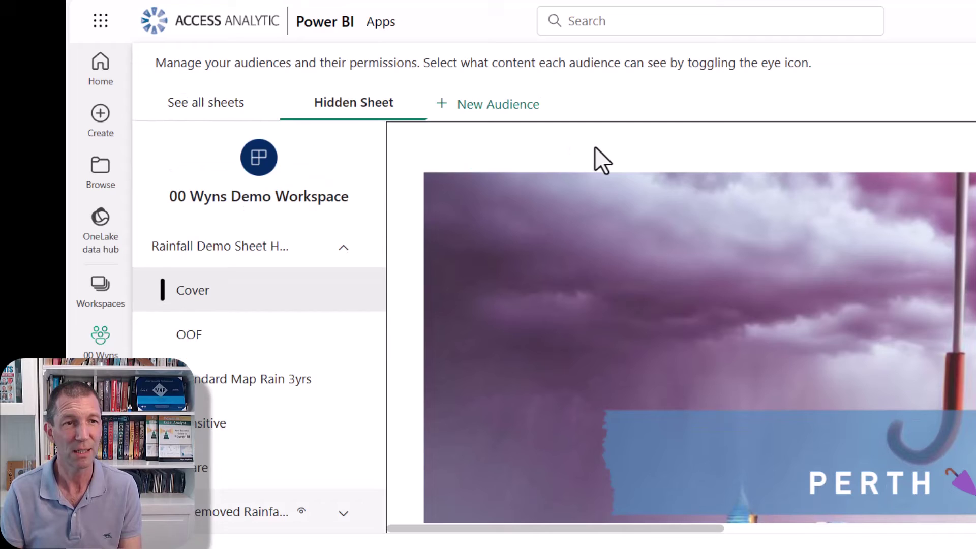
{"action": "left_click", "coordinate": [301, 246]}
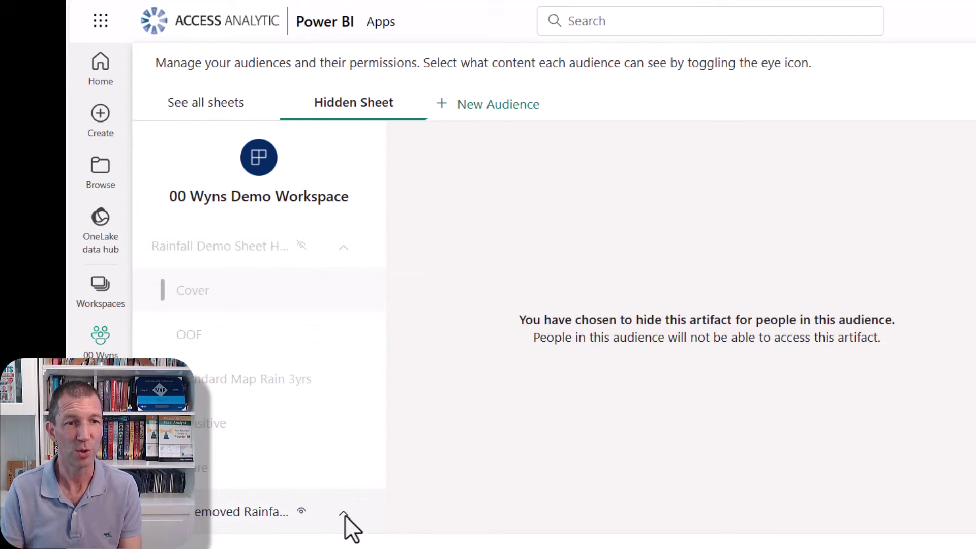
{"action": "left_click", "coordinate": [213, 513]}
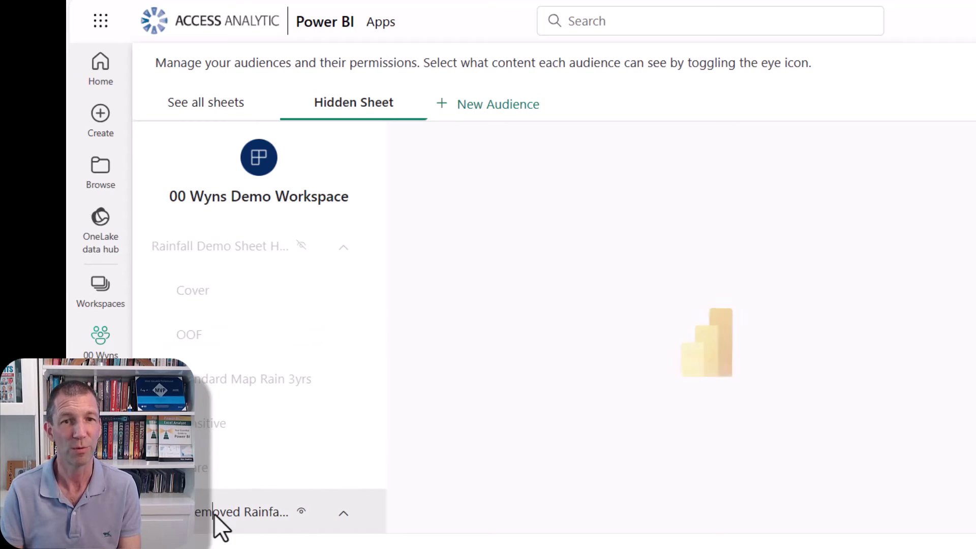
{"action": "left_click", "coordinate": [341, 250]}
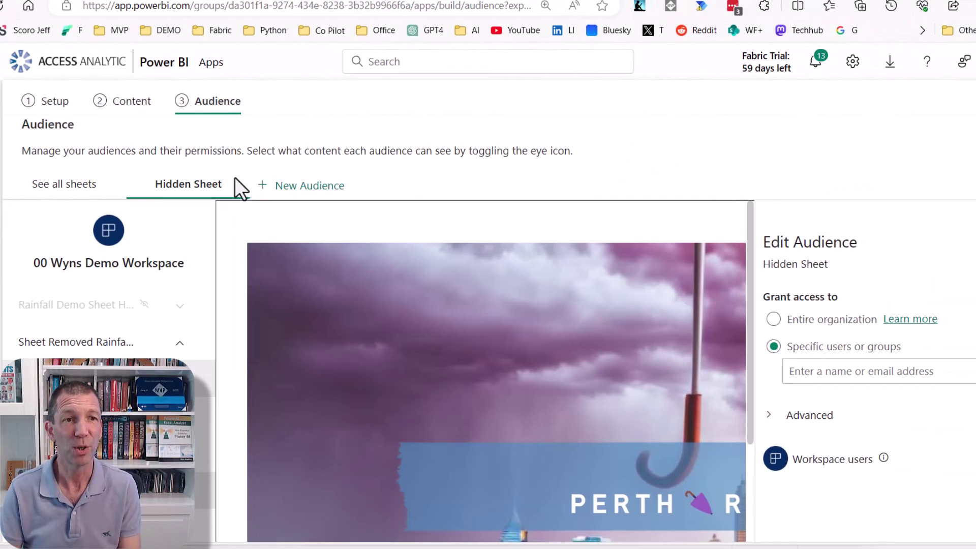
{"action": "left_click", "coordinate": [105, 194]}
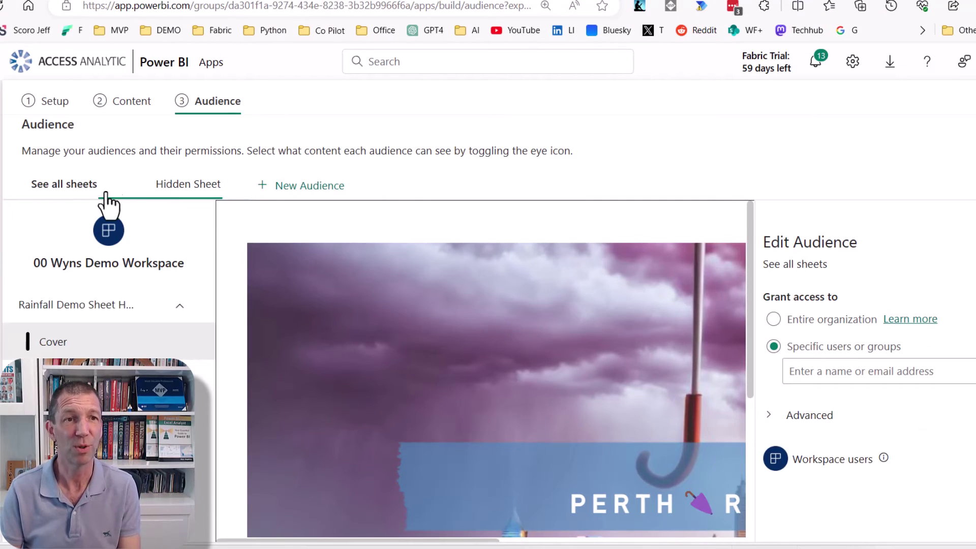
{"action": "left_click", "coordinate": [947, 377]}
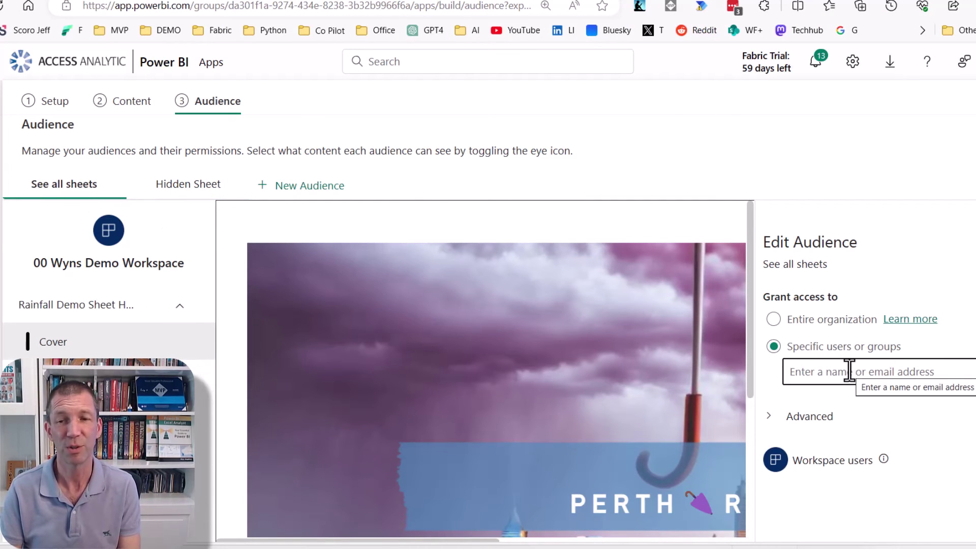
{"action": "left_click", "coordinate": [186, 188]}
{"action": "left_click", "coordinate": [906, 373]}
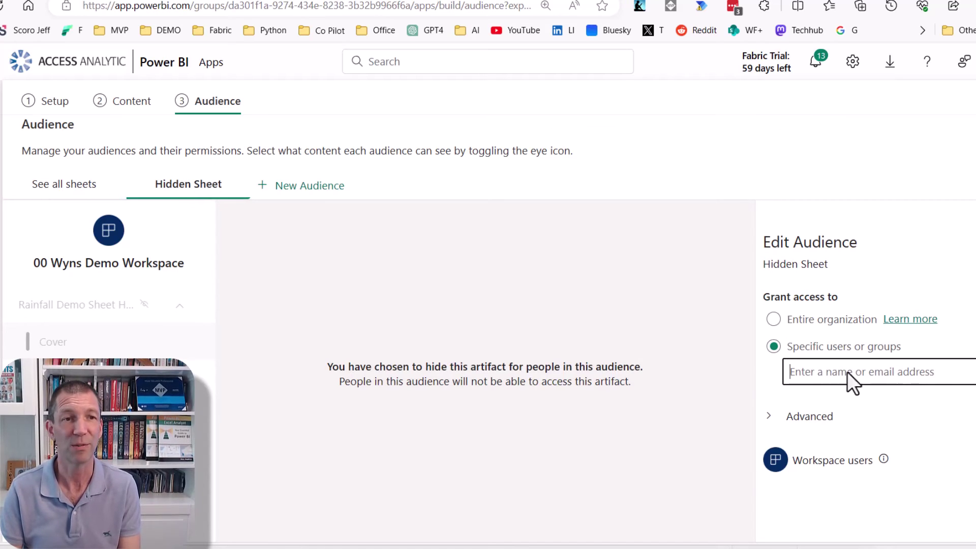
{"action": "left_click", "coordinate": [180, 308]}
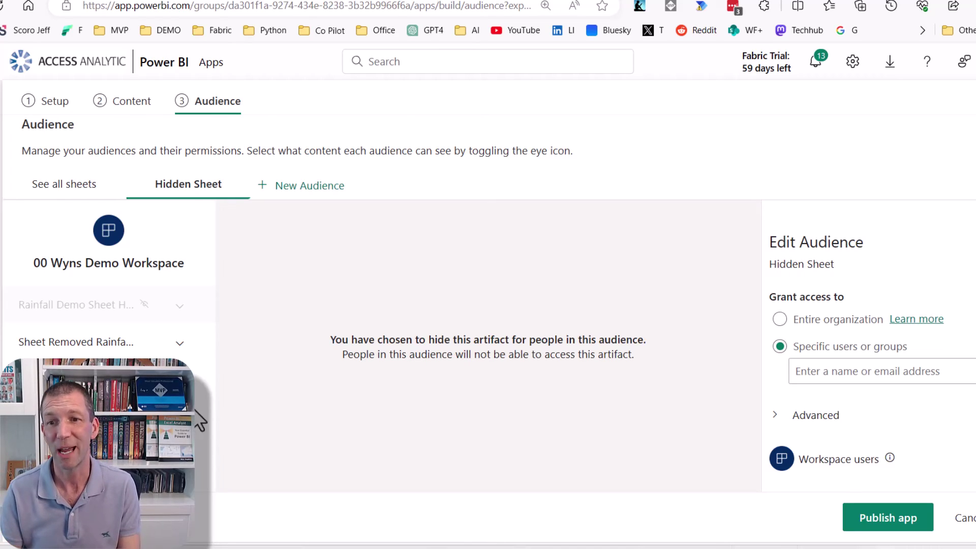
Under Advanced, let the Hidden Sheet audience build content with the app's datasets, leaving sharing off
{"action": "left_click", "coordinate": [780, 418]}
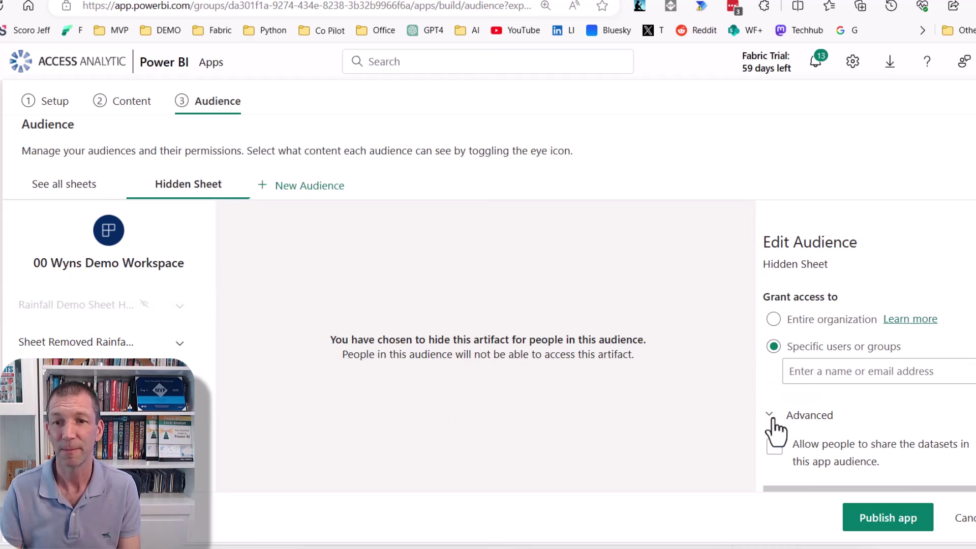
{"action": "scroll", "coordinate": [774, 417], "scroll_direction": "down", "scroll_amount": 3}
{"action": "left_click", "coordinate": [776, 356]}
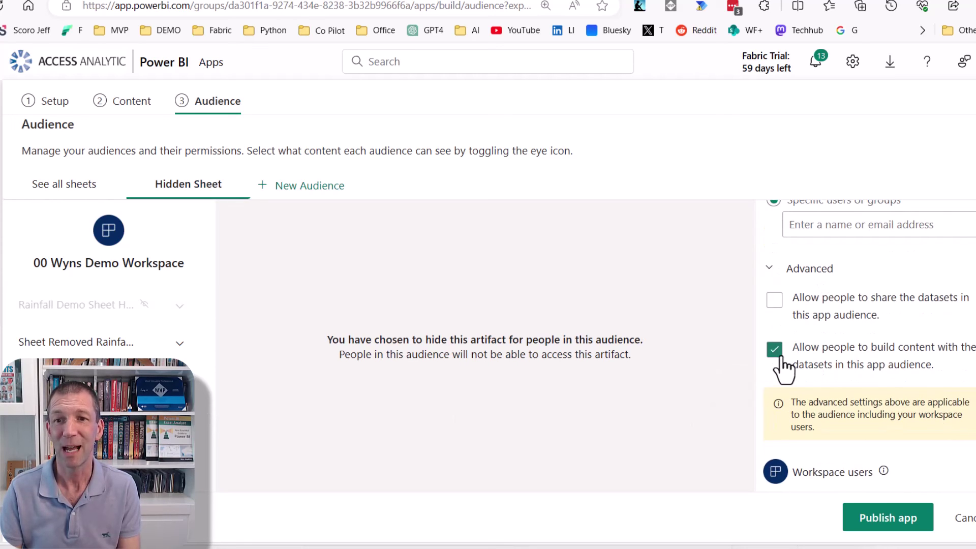